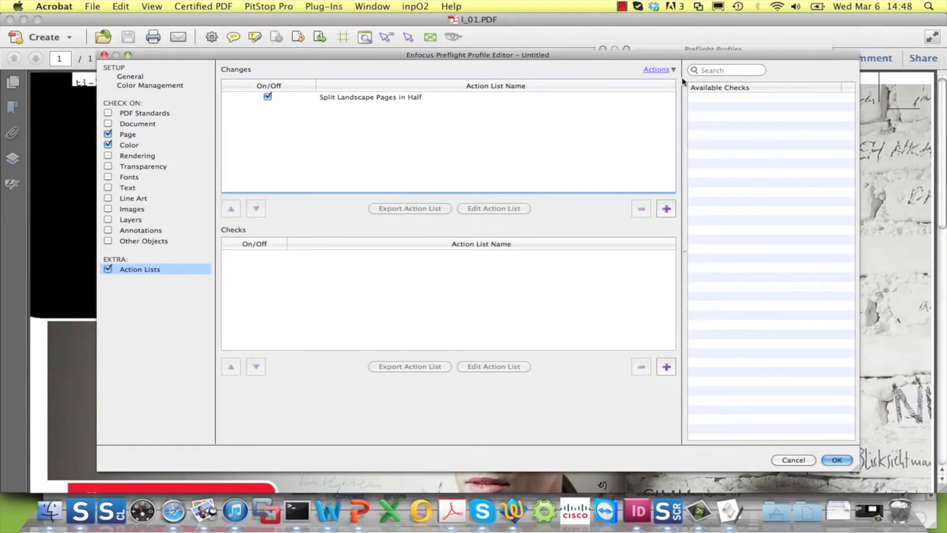
# Step: Enable variable names for the action lists and link the Split Landscape Pages in Half on/off state to the Split pages variable
pyautogui.click(668, 72)
pyautogui.click(700, 82)
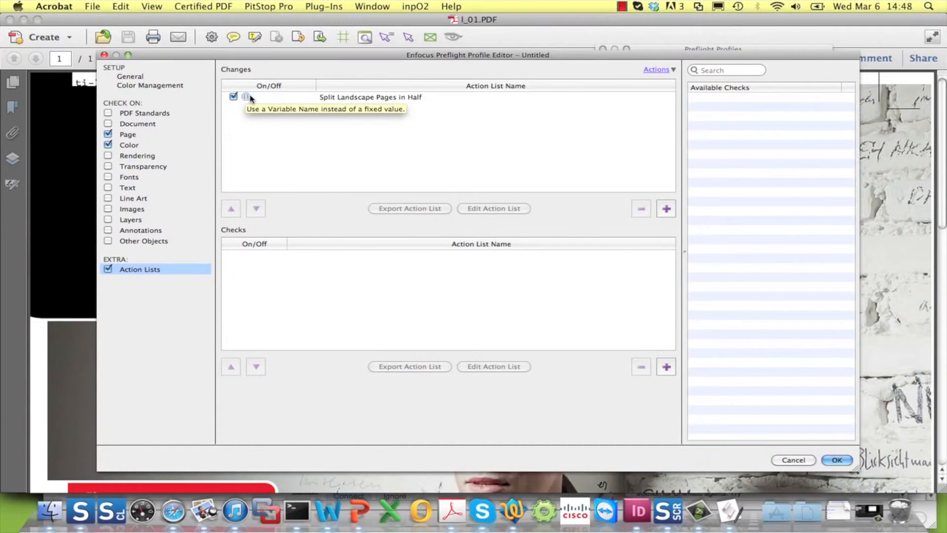
pyautogui.click(246, 96)
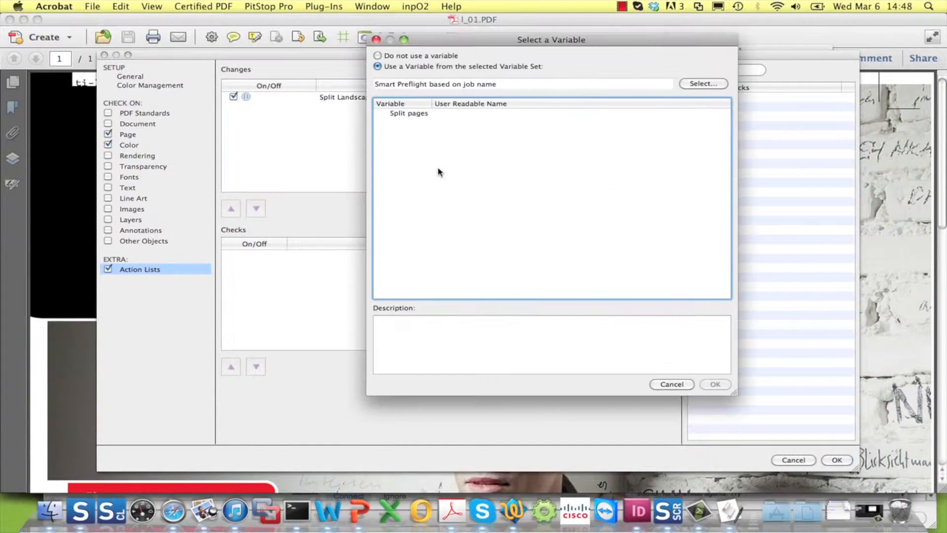
pyautogui.click(417, 114)
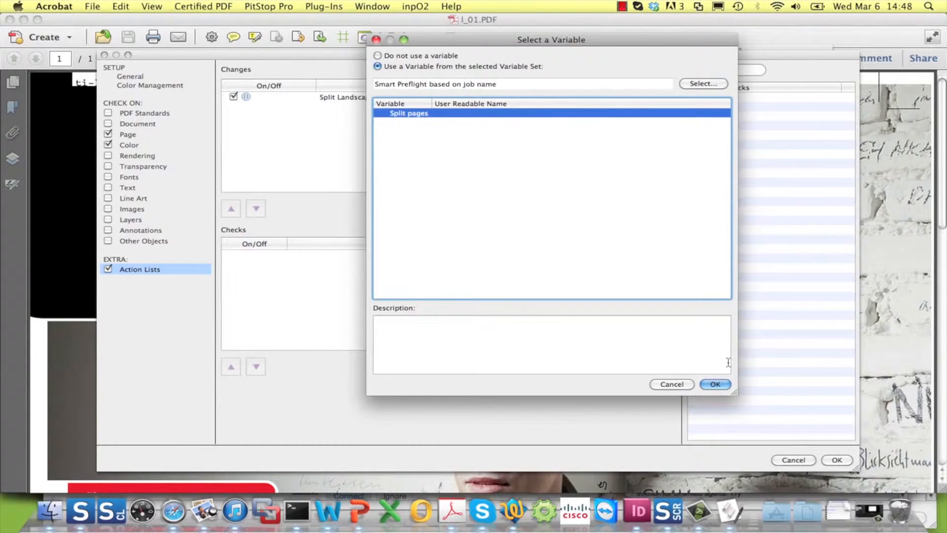
pyautogui.click(715, 384)
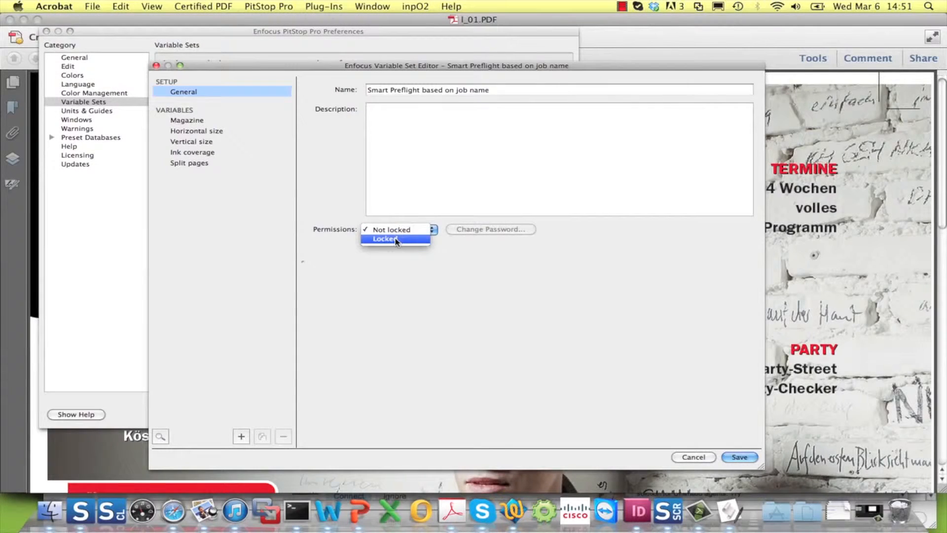
# Step: Try setting the variable set's permissions to Locked, cancelling the locking password entry
pyautogui.click(396, 239)
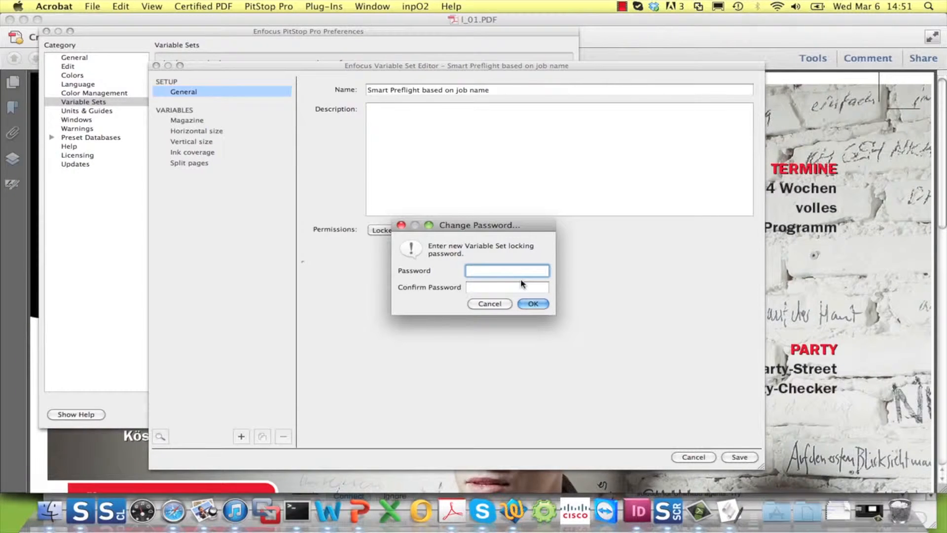
pyautogui.click(502, 307)
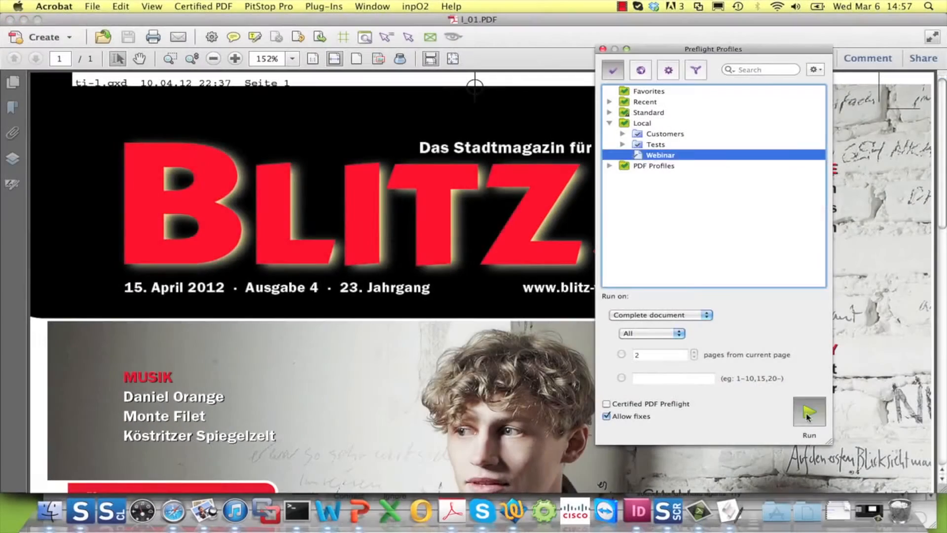
# Step: Run the Webinar preflight profile and set its ISO 12647-2 paper type to Uncoated yellowish
pyautogui.click(806, 411)
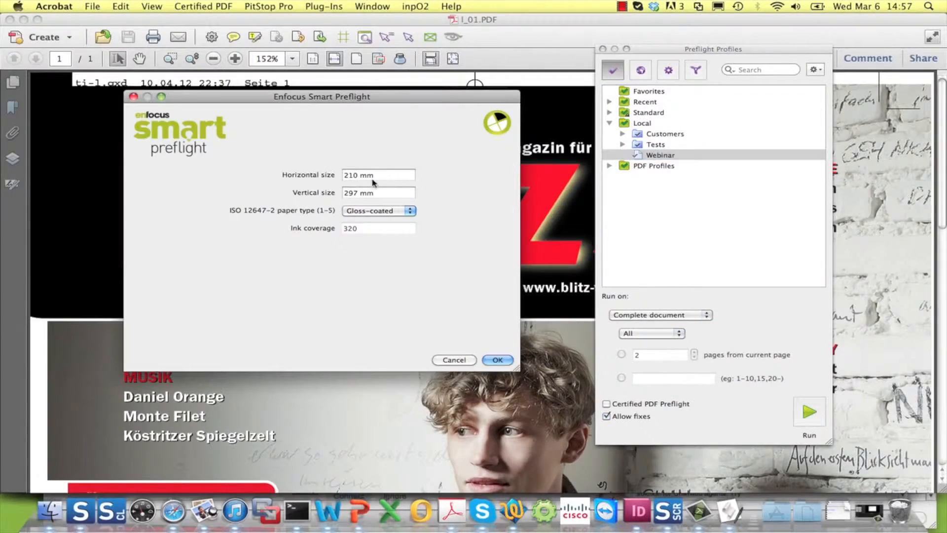
pyautogui.click(393, 212)
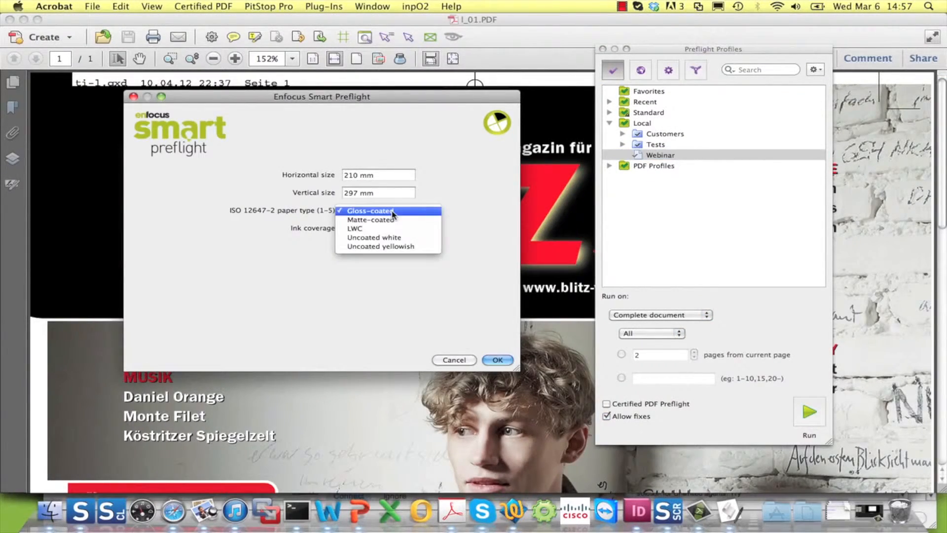
pyautogui.click(393, 246)
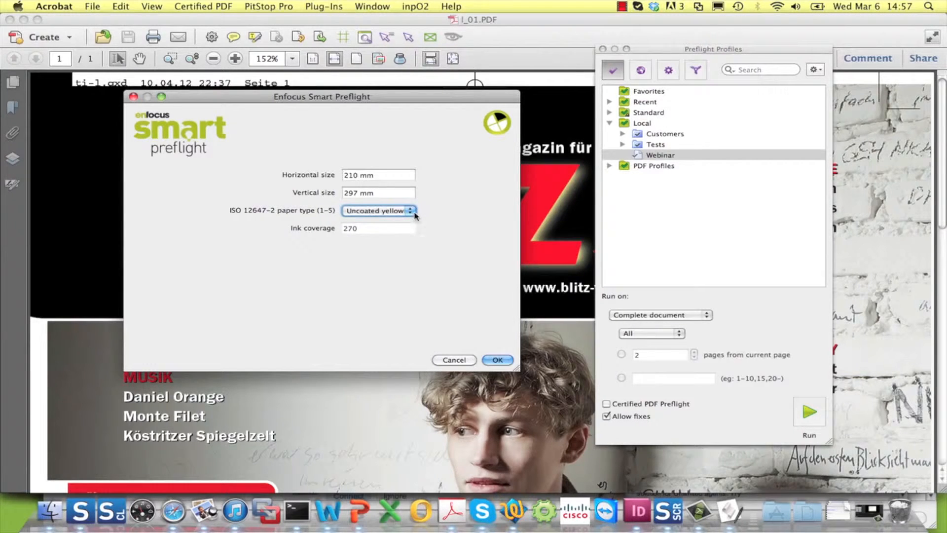
pyautogui.moveTo(355, 236)
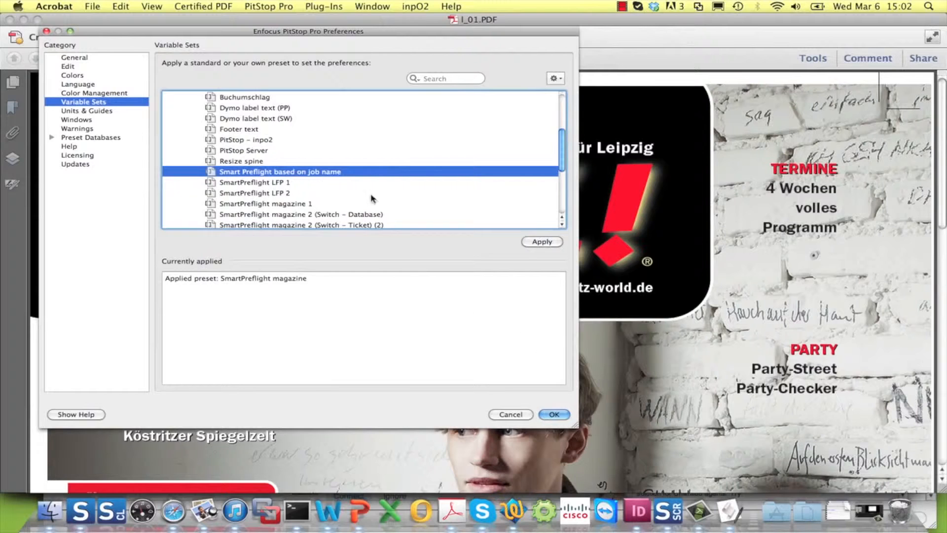
# Step: Open the Smart Preflight based on job name variable set and review its Magazine, Horizontal size, Vertical size and Ink coverage variables
pyautogui.doubleClick(319, 173)
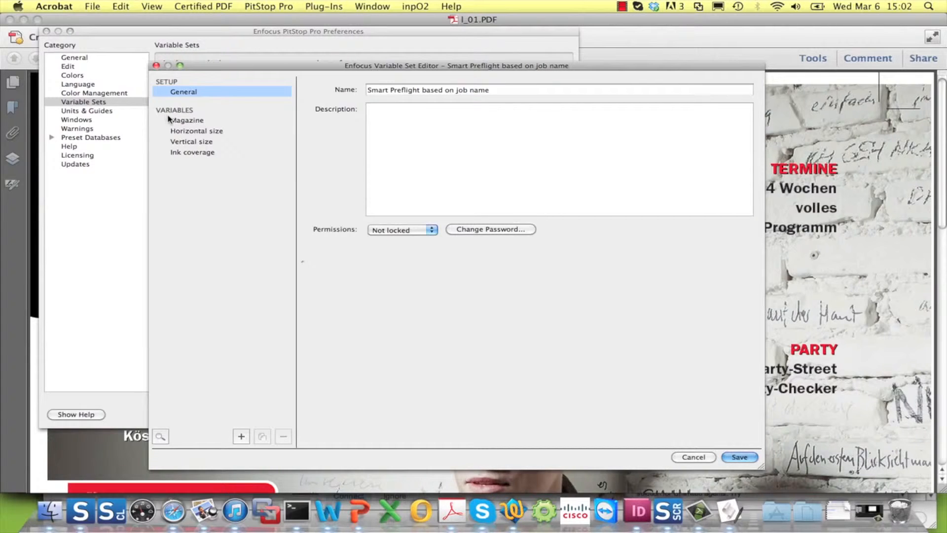
pyautogui.click(191, 121)
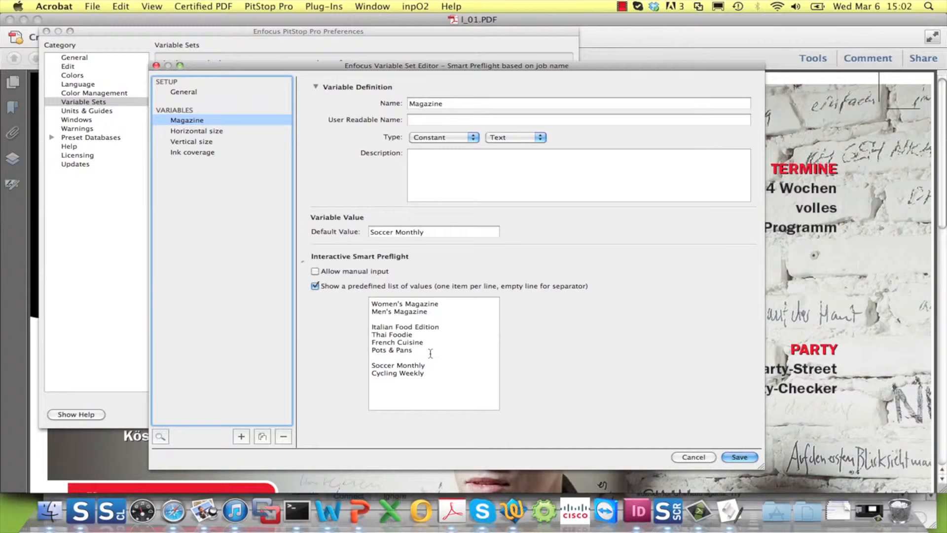
pyautogui.click(220, 131)
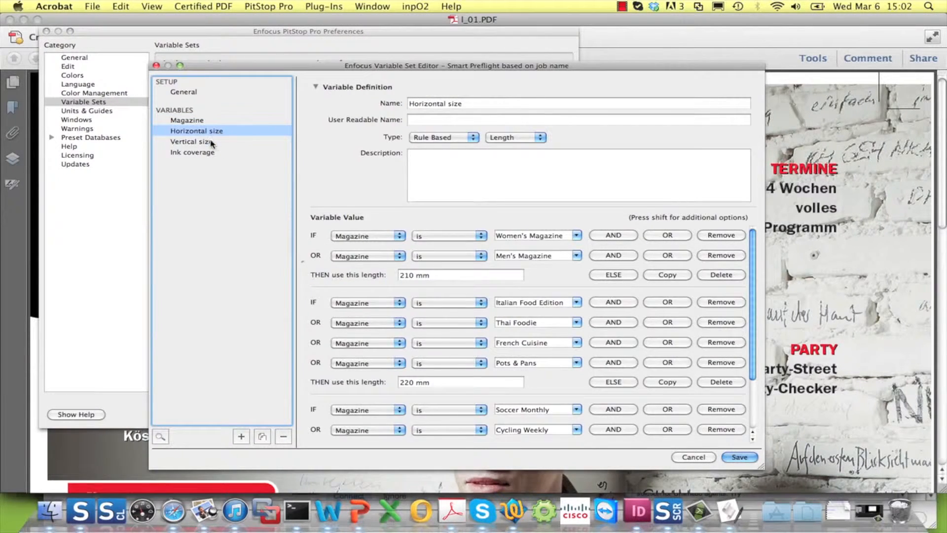
pyautogui.click(212, 143)
pyautogui.click(211, 154)
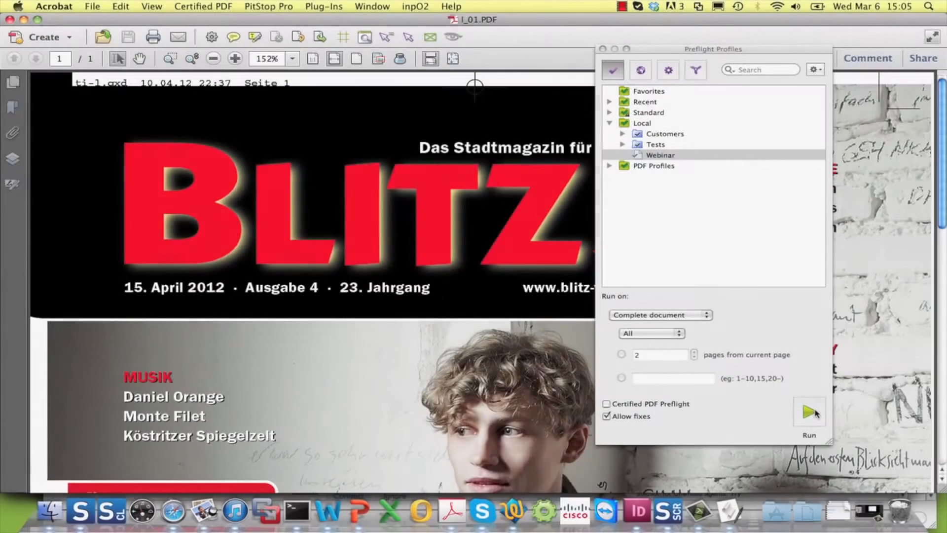
# Step: Run the Webinar preflight profile, trying Thai Foodie and choosing Men's Magazine as the Magazine value
pyautogui.click(816, 413)
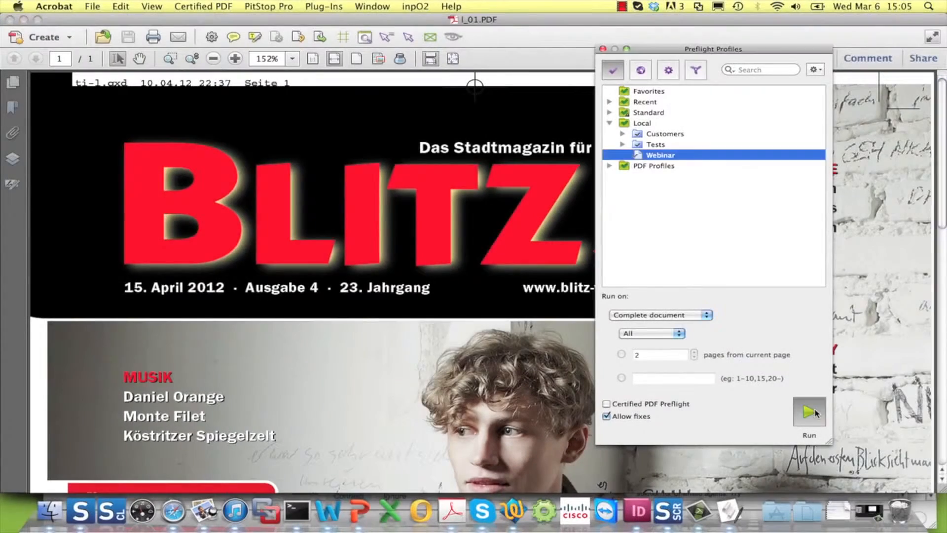
pyautogui.click(365, 176)
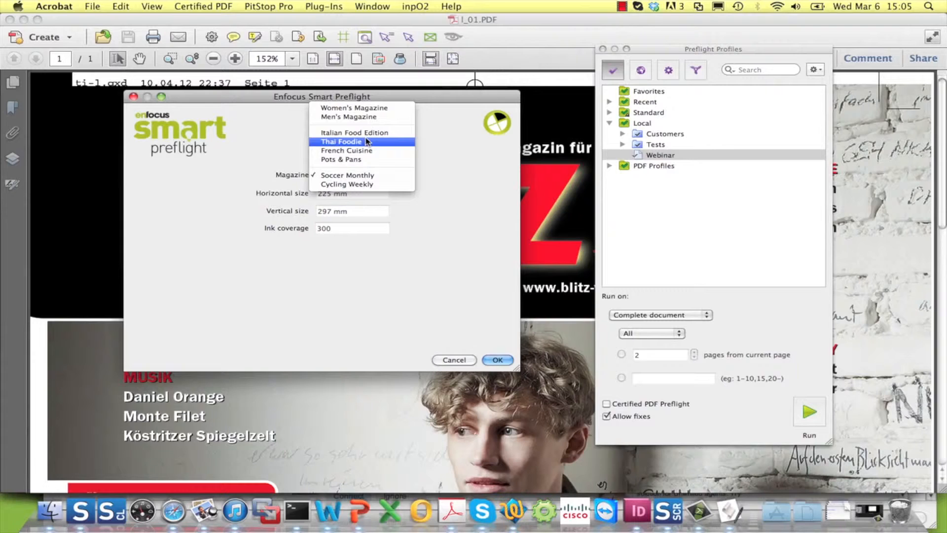
pyautogui.click(366, 141)
pyautogui.click(360, 177)
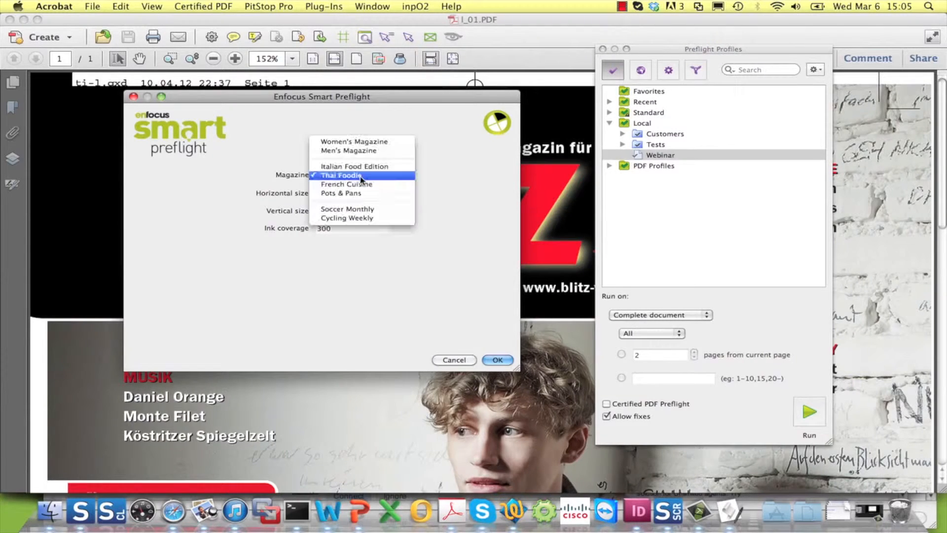
pyautogui.click(363, 151)
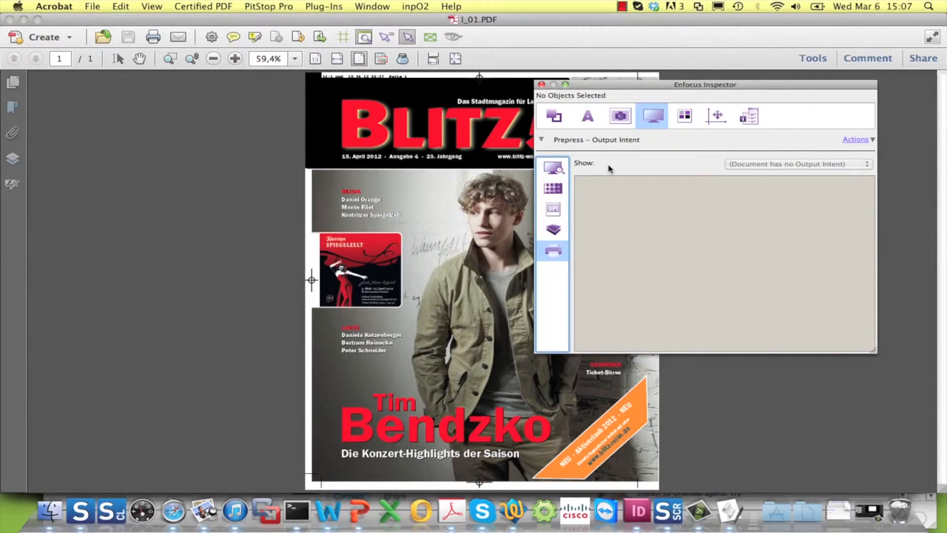
pyautogui.moveTo(676, 85); pyautogui.dragTo(671, 87)
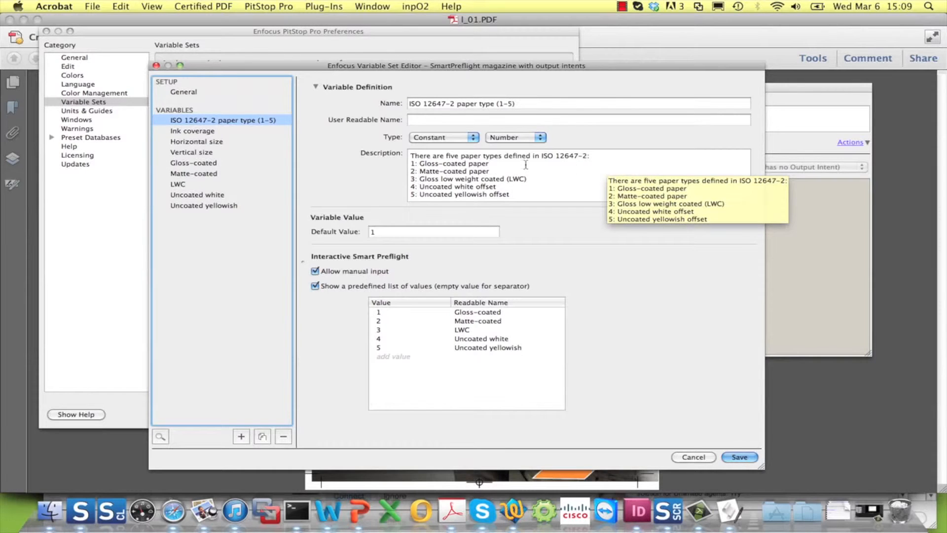
# Step: Review the rules of the Gloss-coated, Matte-coated, LWC, Uncoated white and Uncoated yellowish variables
pyautogui.click(203, 166)
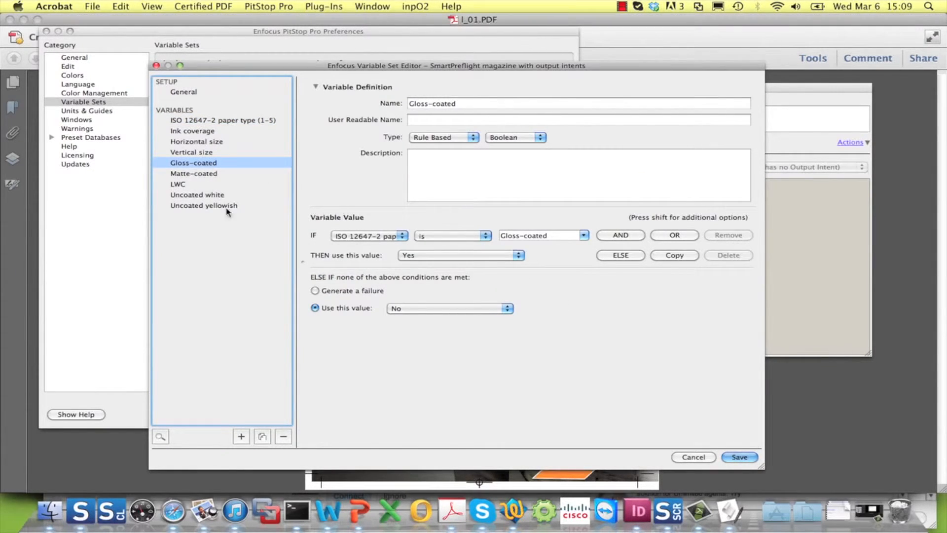
pyautogui.click(200, 175)
pyautogui.click(182, 185)
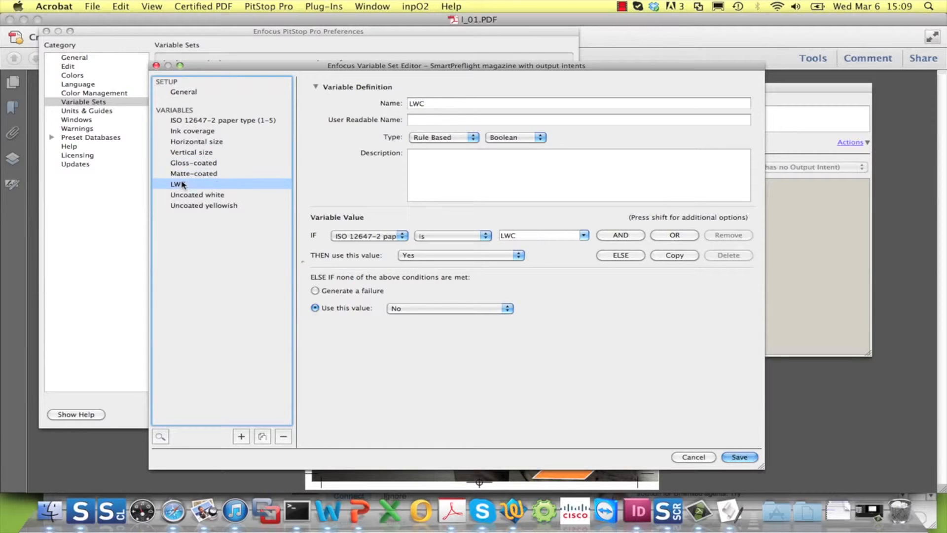
pyautogui.click(188, 196)
pyautogui.click(189, 206)
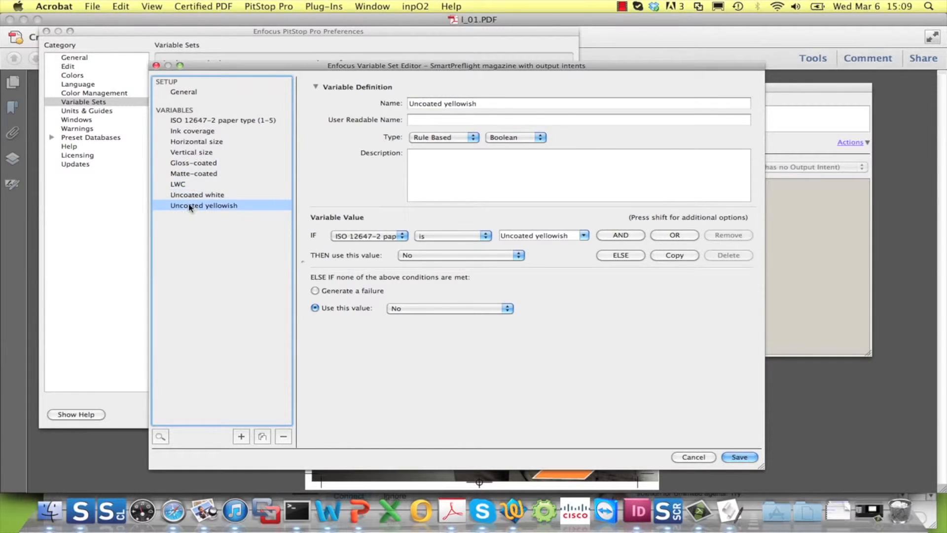
# Step: Check the type and condition value choices of the Gloss-coated variable, keeping Rule Based and Gloss-coated selected
pyautogui.click(200, 164)
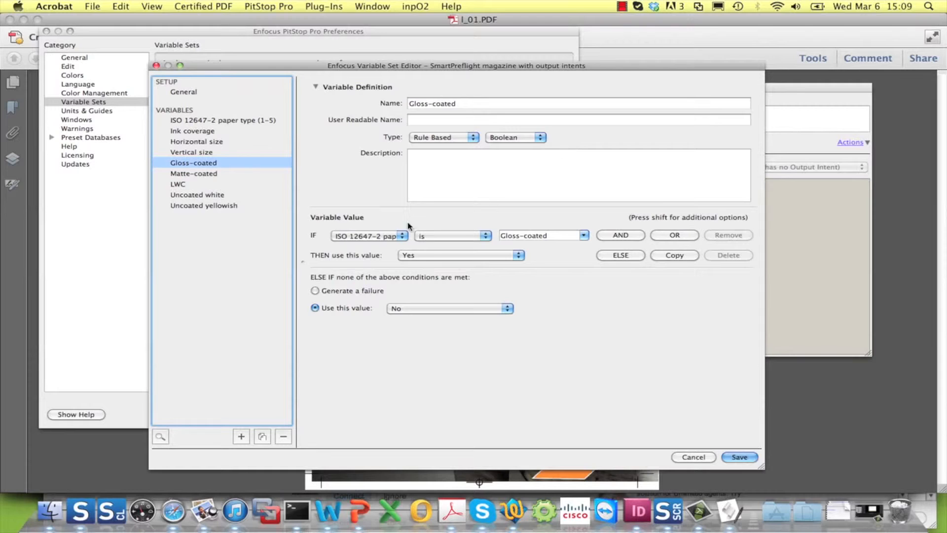
pyautogui.click(455, 139)
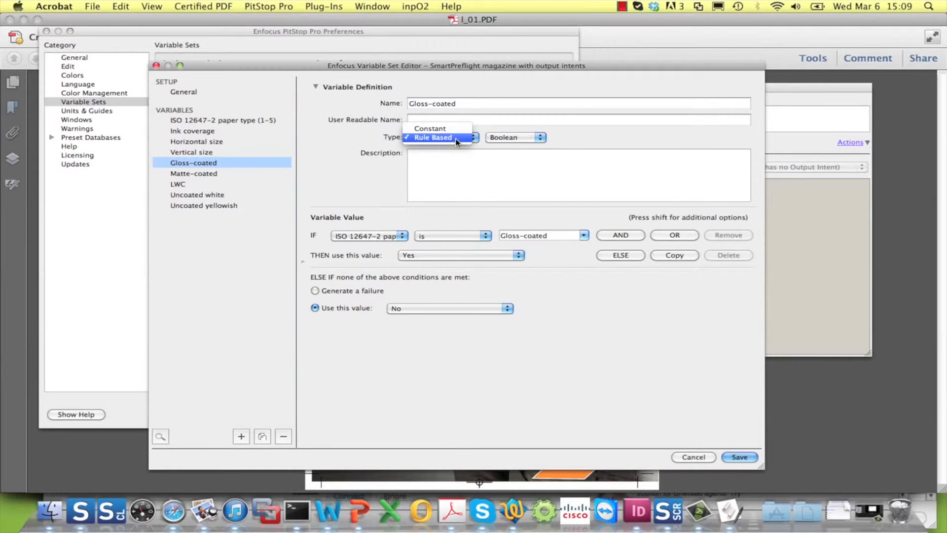
pyautogui.click(457, 142)
pyautogui.click(576, 233)
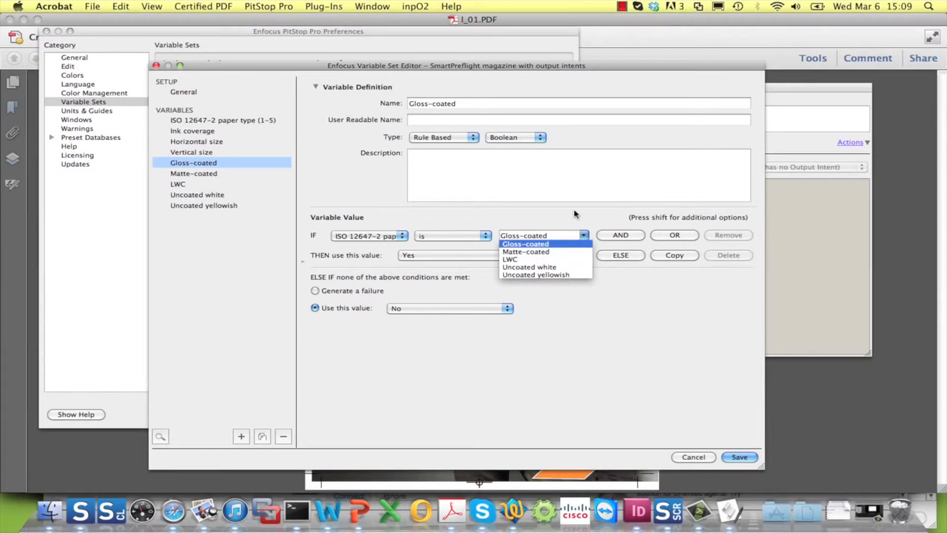
pyautogui.click(525, 243)
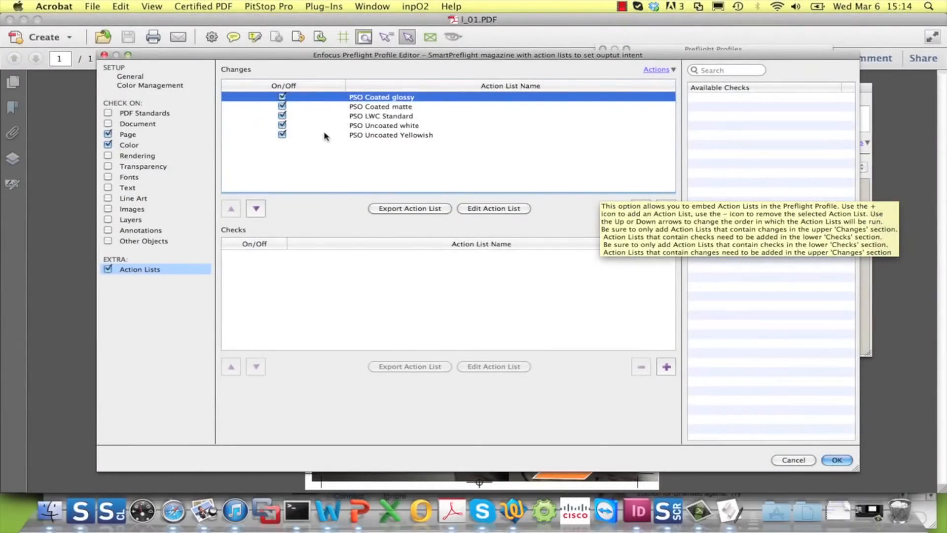
# Step: Inspect the Change Output Intent action's settings in the PSO Coated glossy action list, then close the action list
pyautogui.doubleClick(381, 97)
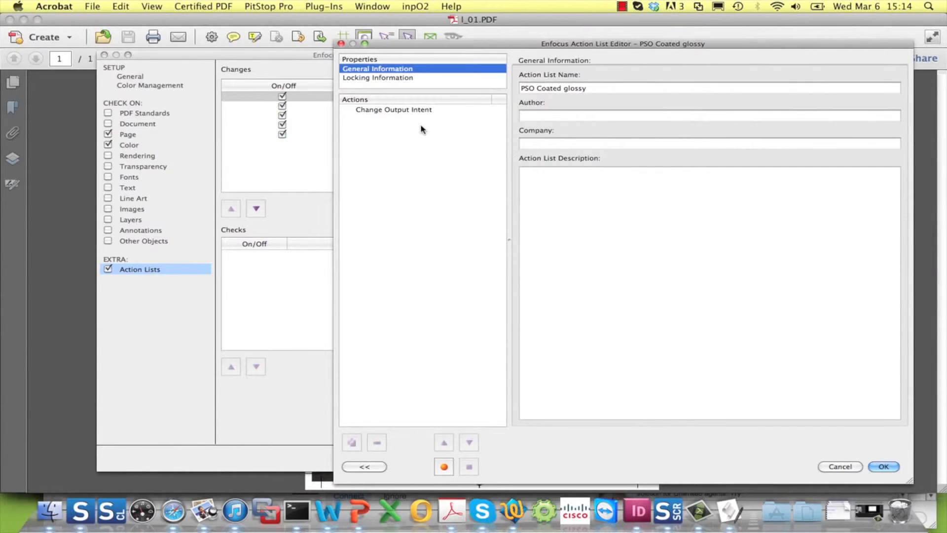
pyautogui.click(399, 110)
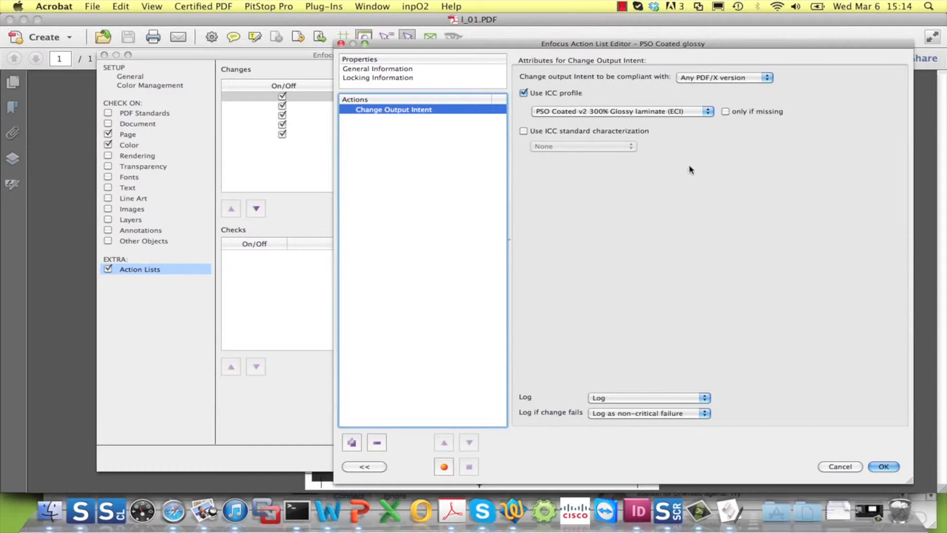
pyautogui.click(882, 466)
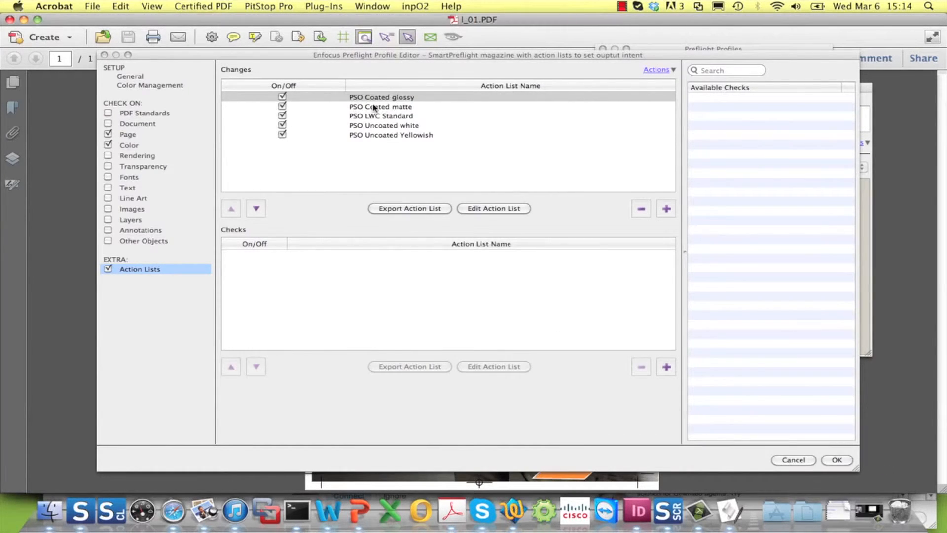
# Step: Enable variable names for the action lists and confirm the Gloss-coated variable as the on/off control for PSO Coated glossy
pyautogui.click(658, 70)
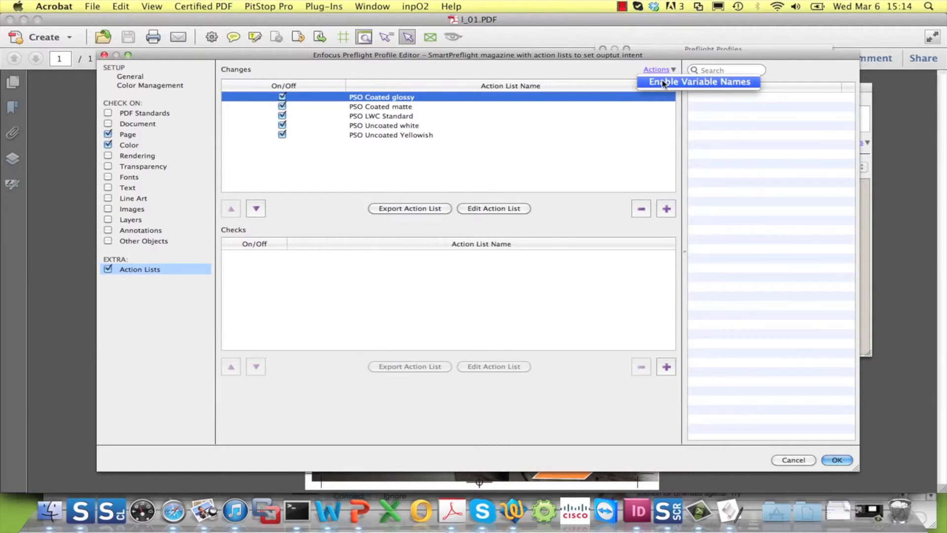
pyautogui.click(695, 82)
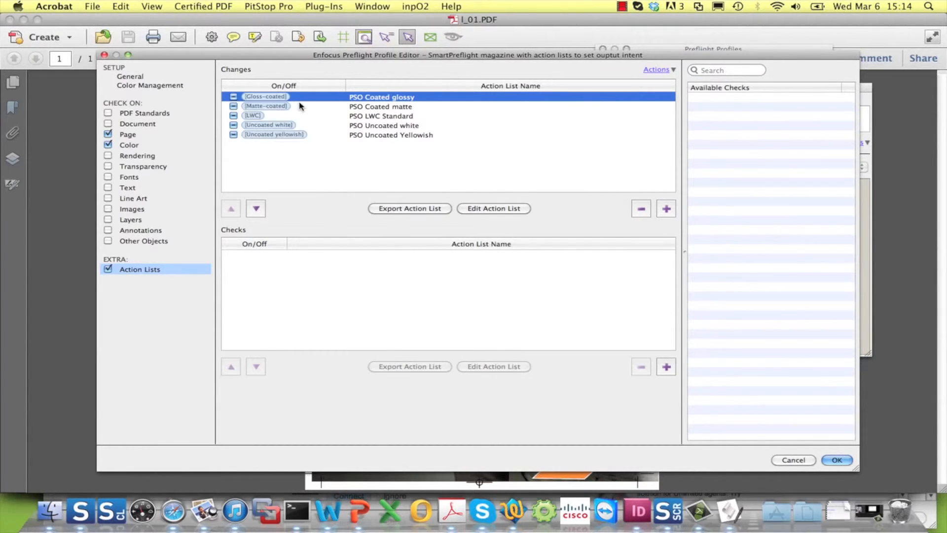
pyautogui.click(266, 98)
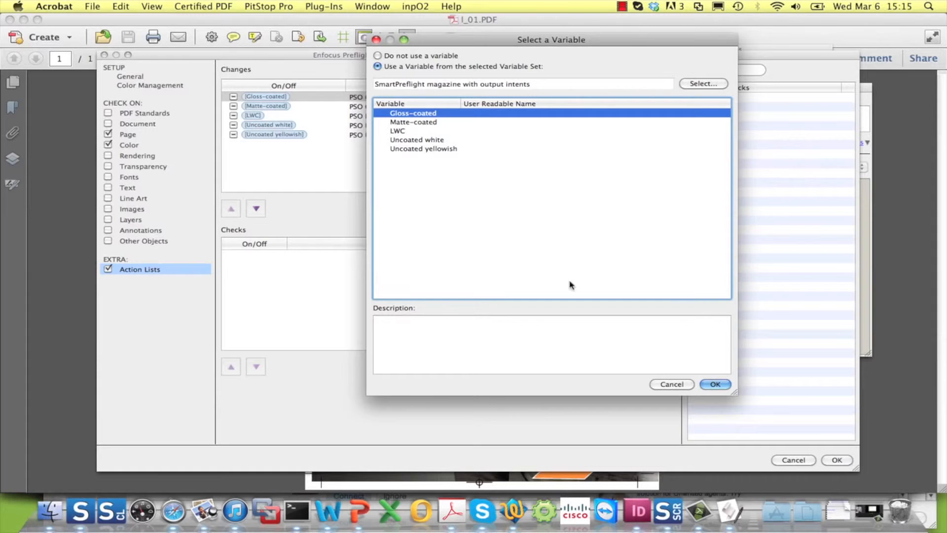
pyautogui.click(716, 387)
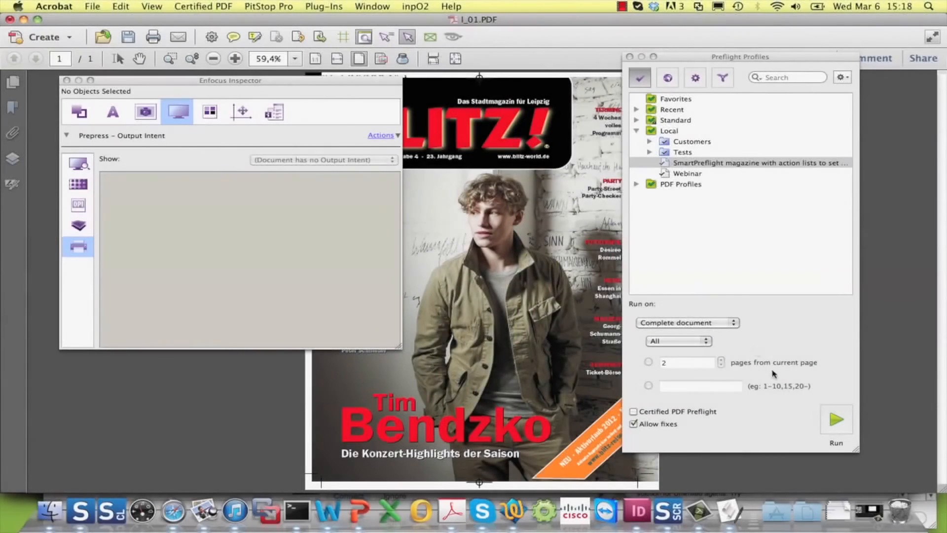
# Step: Start the SmartPreflight magazine profile with output intent action lists and set the vertical size to 285 mm
pyautogui.click(840, 414)
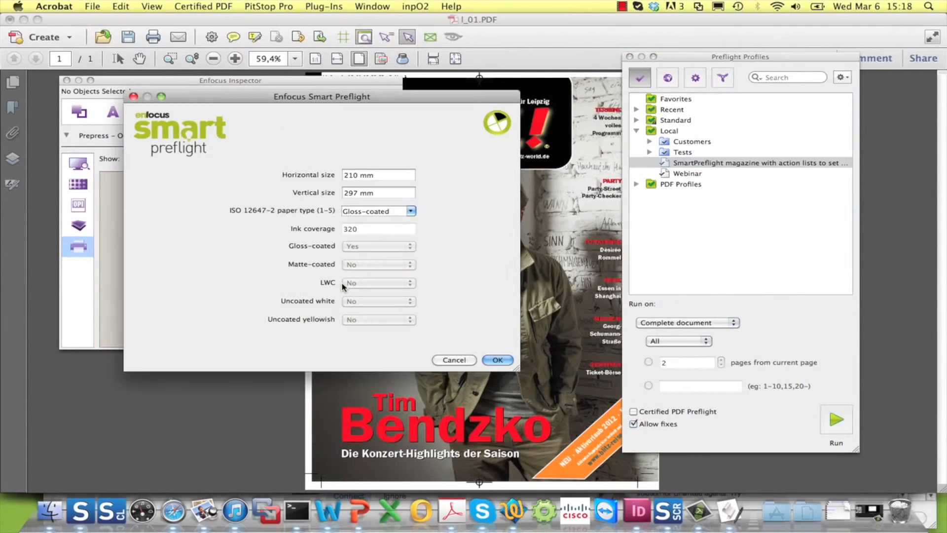
pyautogui.click(382, 195)
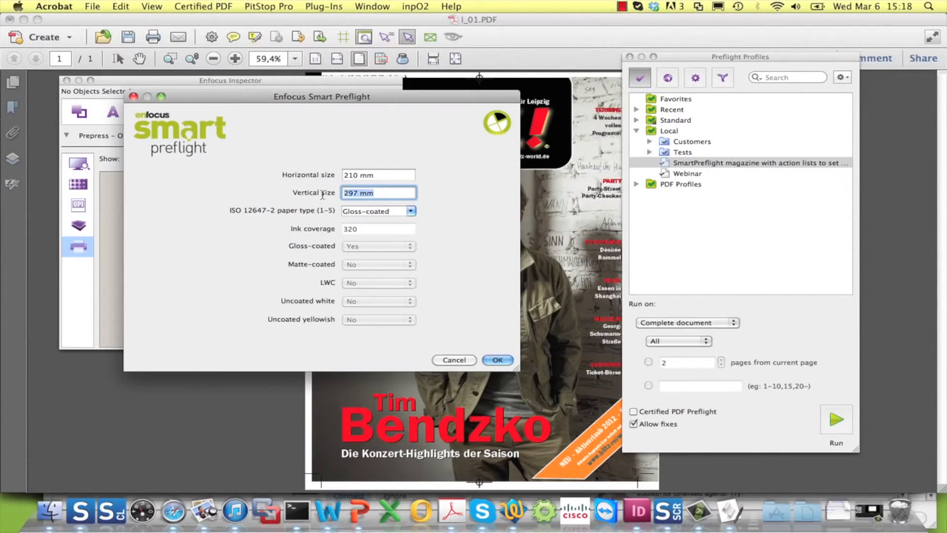
pyautogui.write('285')
pyautogui.press('Tab')
# Step: Set the ISO 12647-2 paper type to LWC, run the preflight with these values and close the results report
pyautogui.click(411, 211)
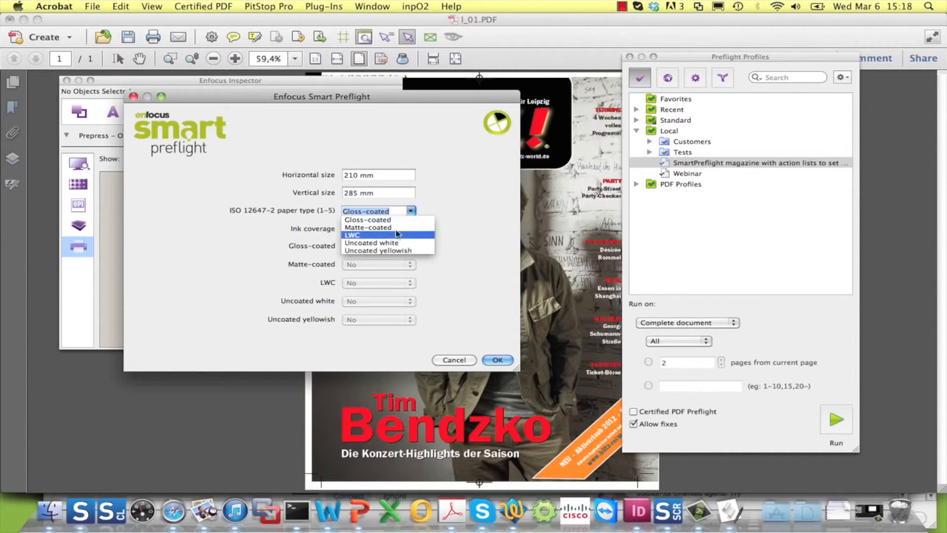
pyautogui.click(376, 236)
pyautogui.click(498, 360)
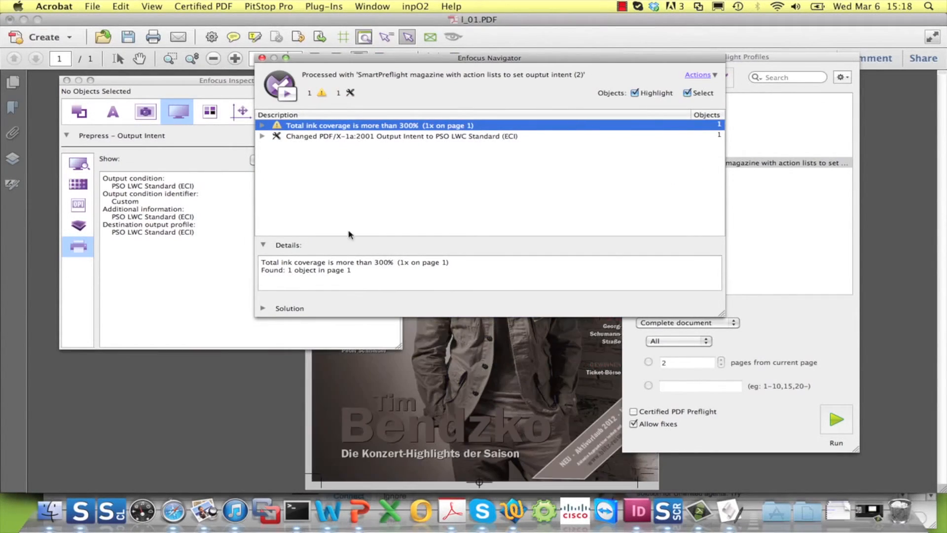
pyautogui.click(262, 58)
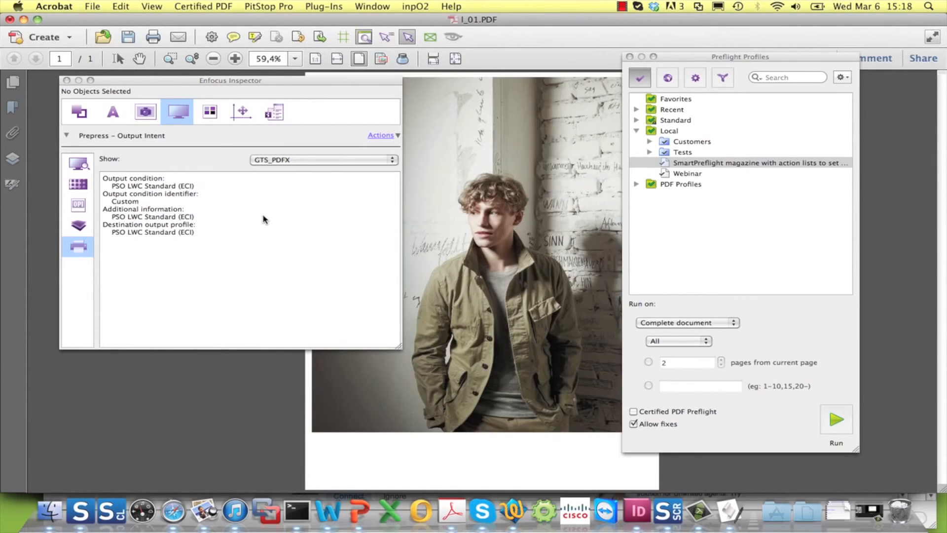